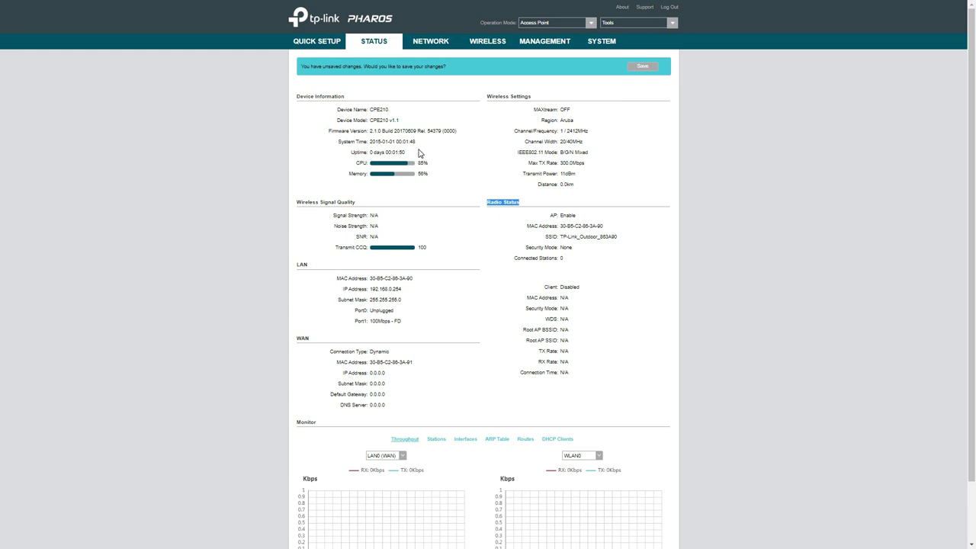
- Enlarge the status page and examine the device information, wireless signal quality, LAN and WAN sections
{"action": "key", "text": "ctrl+plus"}
{"action": "key", "text": "ctrl+plus"}
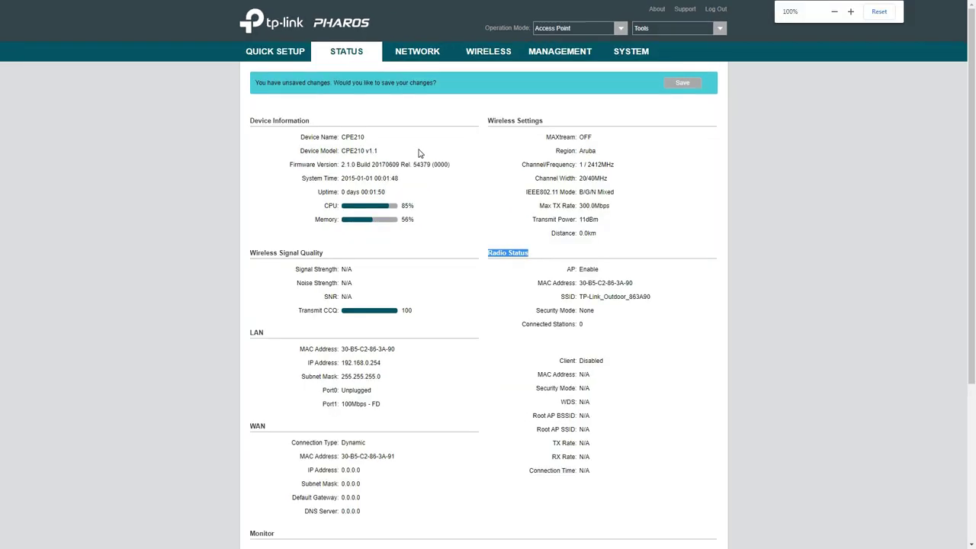
{"action": "key", "text": "ctrl+plus"}
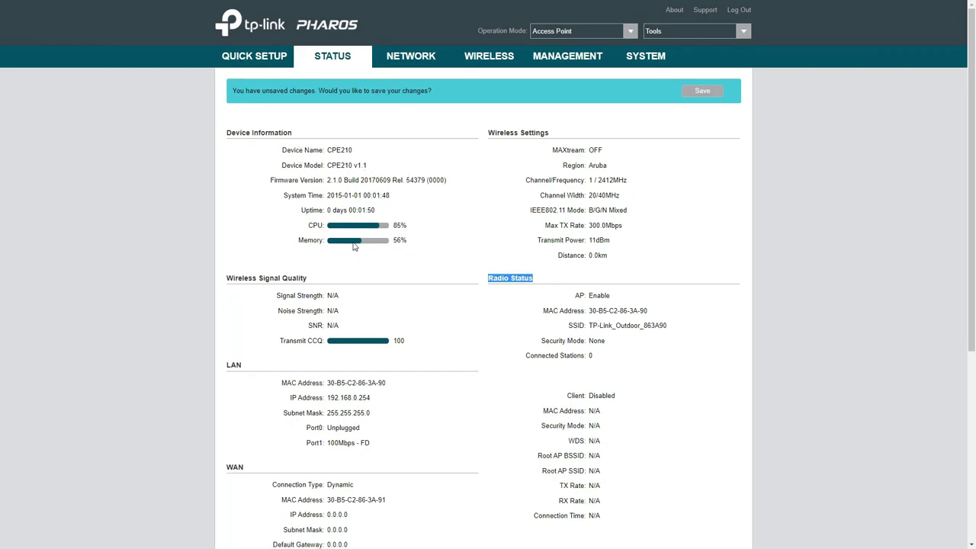
{"action": "key", "text": "ctrl+plus"}
{"action": "key", "text": "ctrl+plus"}
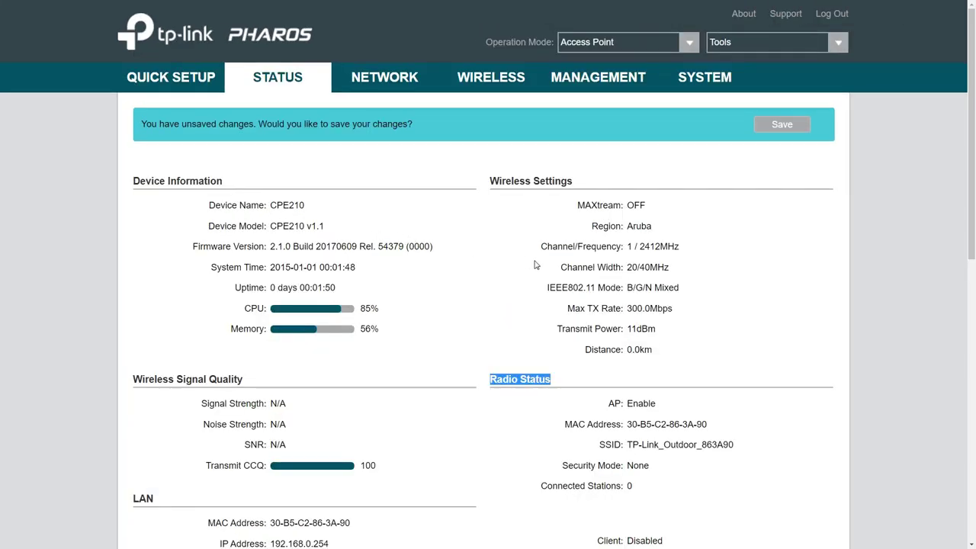
{"action": "left_click", "coordinate": [499, 279]}
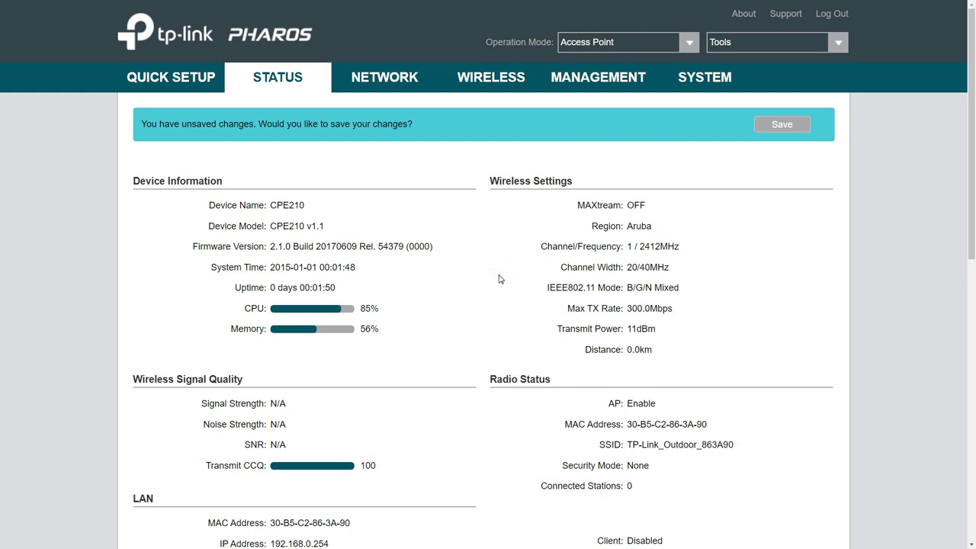
{"action": "scroll", "coordinate": [499, 279], "scroll_direction": "down", "scroll_amount": 1}
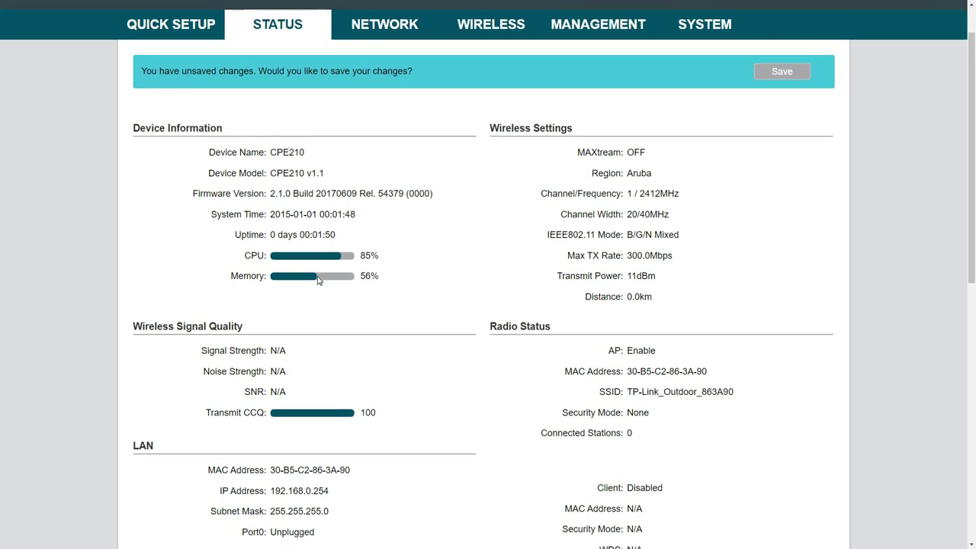
{"action": "scroll", "coordinate": [316, 264], "scroll_direction": "down", "scroll_amount": 1}
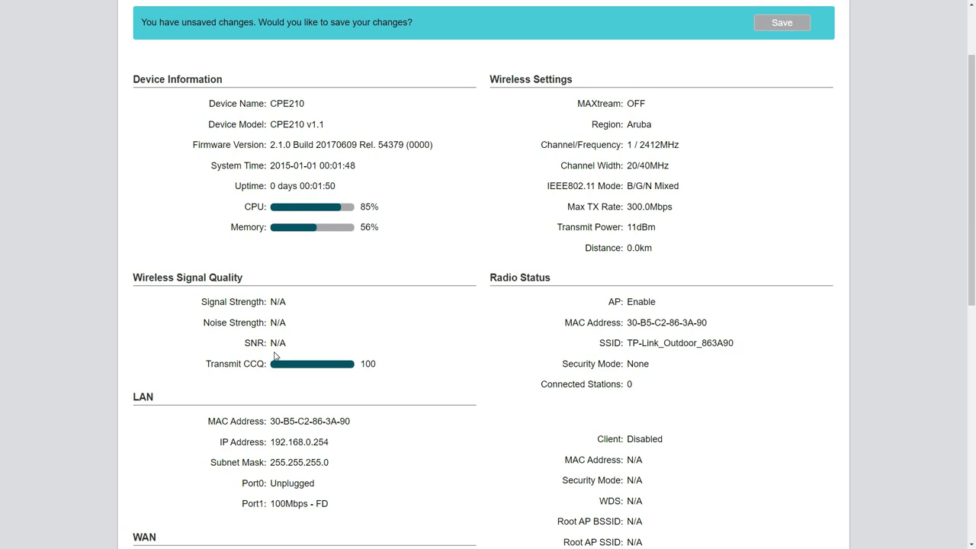
{"action": "scroll", "coordinate": [276, 356], "scroll_direction": "down", "scroll_amount": 1}
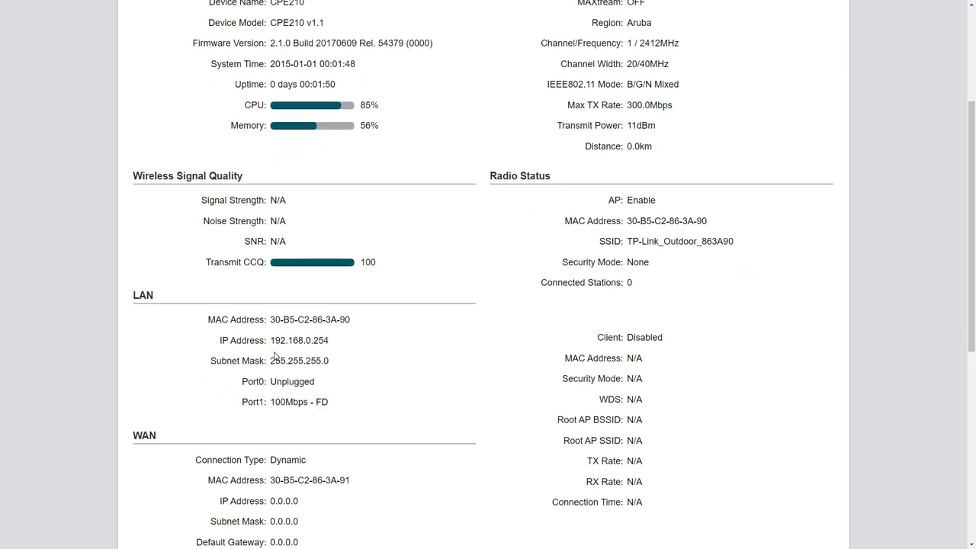
{"action": "scroll", "coordinate": [275, 356], "scroll_direction": "down", "scroll_amount": 1}
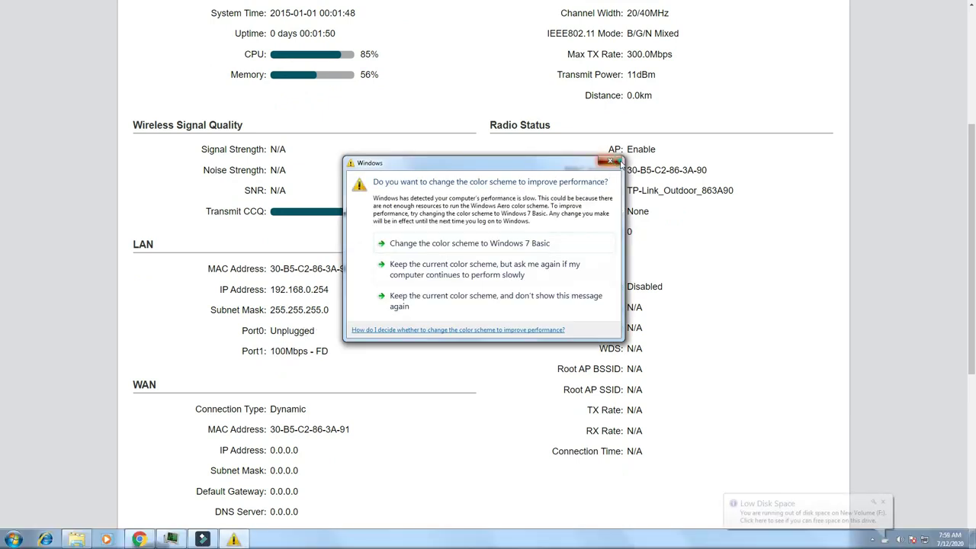
{"action": "left_click", "coordinate": [610, 162]}
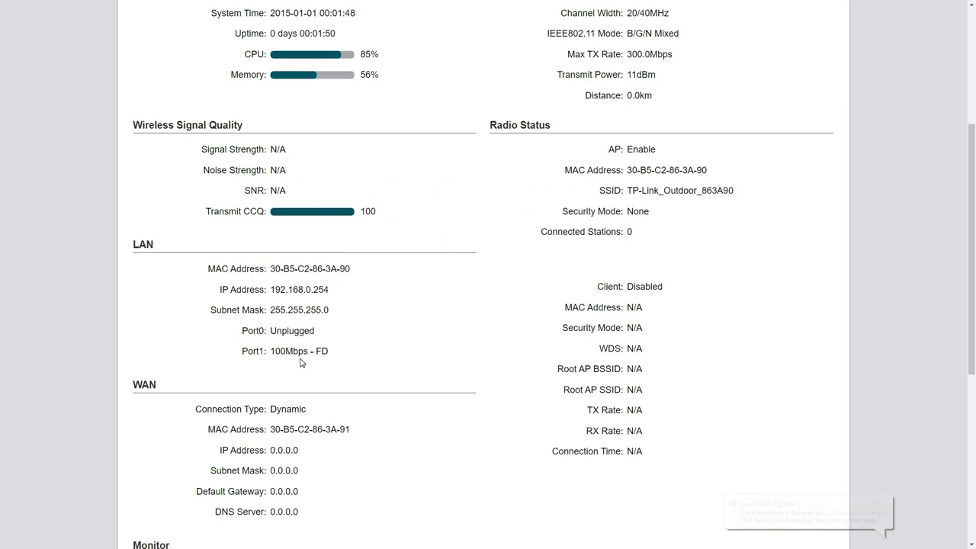
{"action": "scroll", "coordinate": [301, 362], "scroll_direction": "down", "scroll_amount": 1}
{"action": "scroll", "coordinate": [300, 362], "scroll_direction": "down", "scroll_amount": 1}
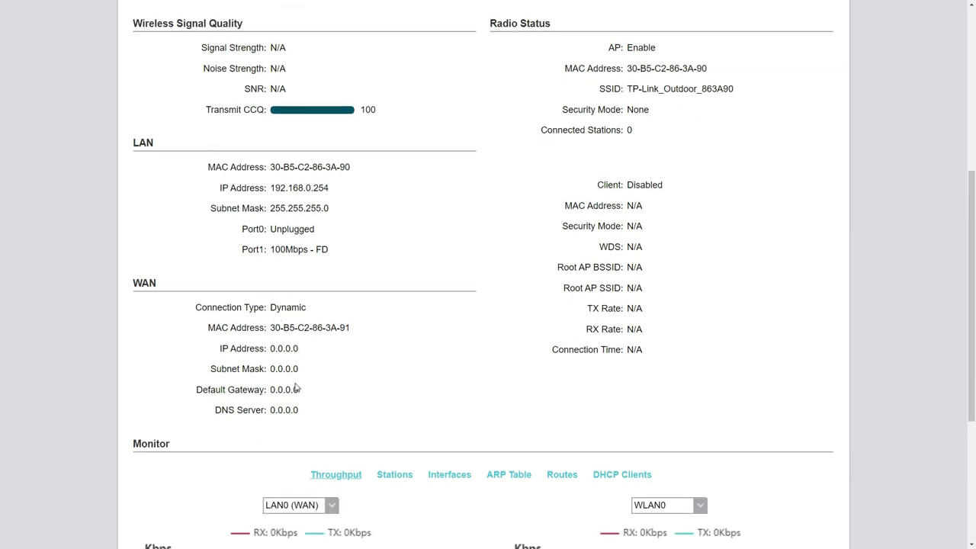
{"action": "scroll", "coordinate": [289, 391], "scroll_direction": "down", "scroll_amount": 1}
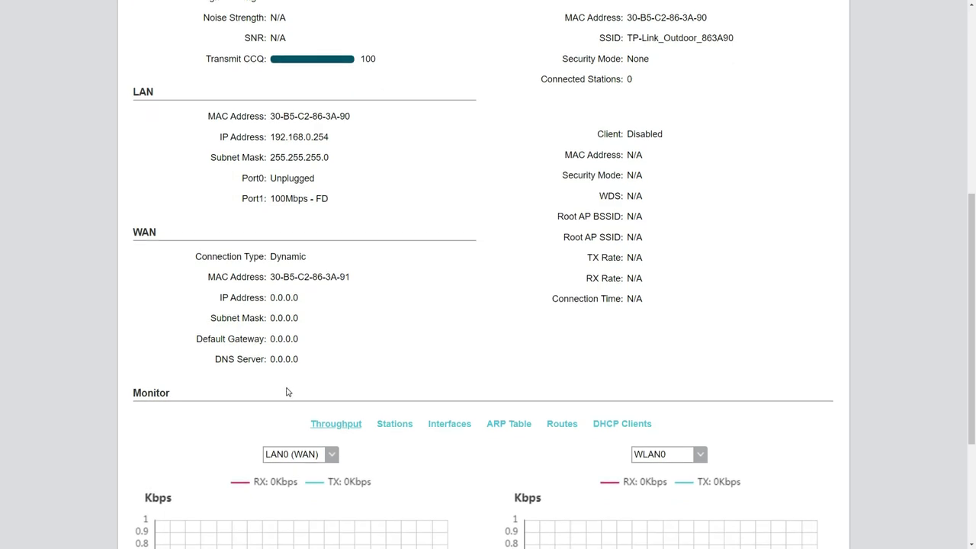
{"action": "scroll", "coordinate": [289, 391], "scroll_direction": "down", "scroll_amount": 2}
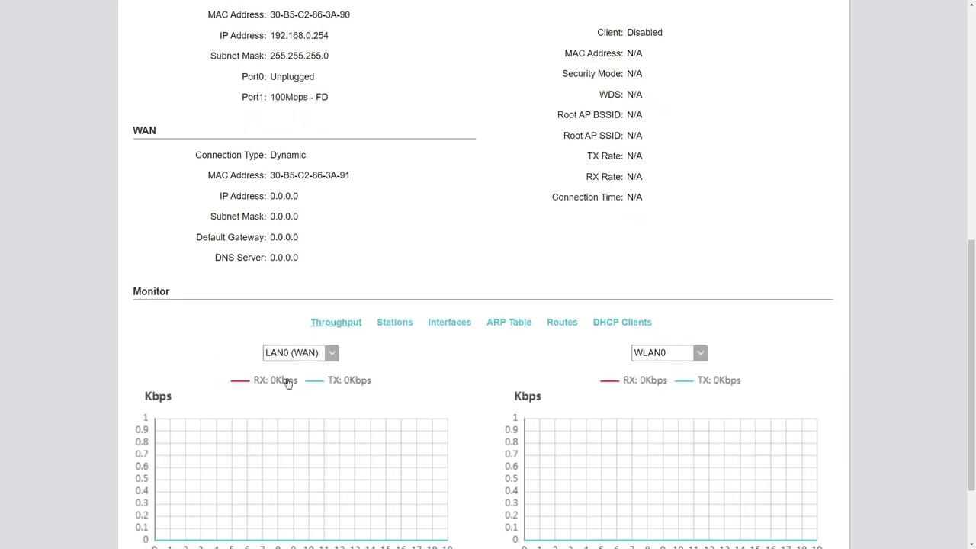
- Check the throughput monitor's interface choices, keeping LAN0 (WAN), and view the LAN0 and WLAN0 traffic graphs
{"action": "left_click", "coordinate": [329, 355]}
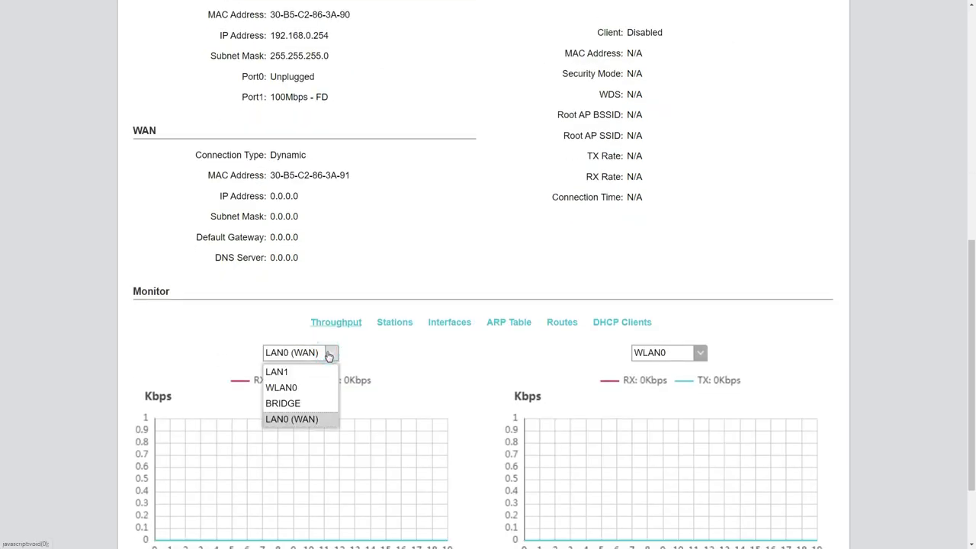
{"action": "left_click", "coordinate": [321, 420]}
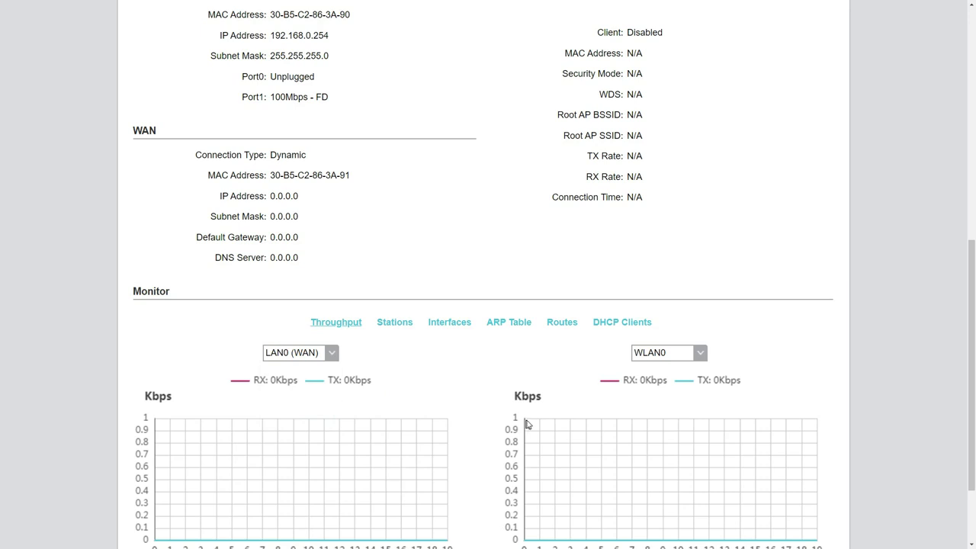
{"action": "scroll", "coordinate": [530, 425], "scroll_direction": "down", "scroll_amount": 2}
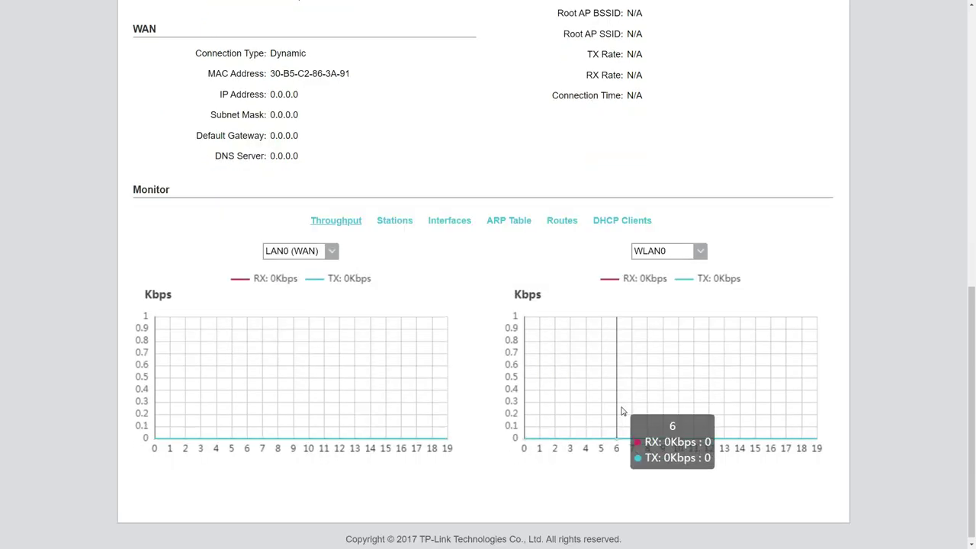
- Examine the wireless settings and radio status sections of the status page, dismissing the Windows color scheme prompt
{"action": "scroll", "coordinate": [654, 412], "scroll_direction": "up", "scroll_amount": 8}
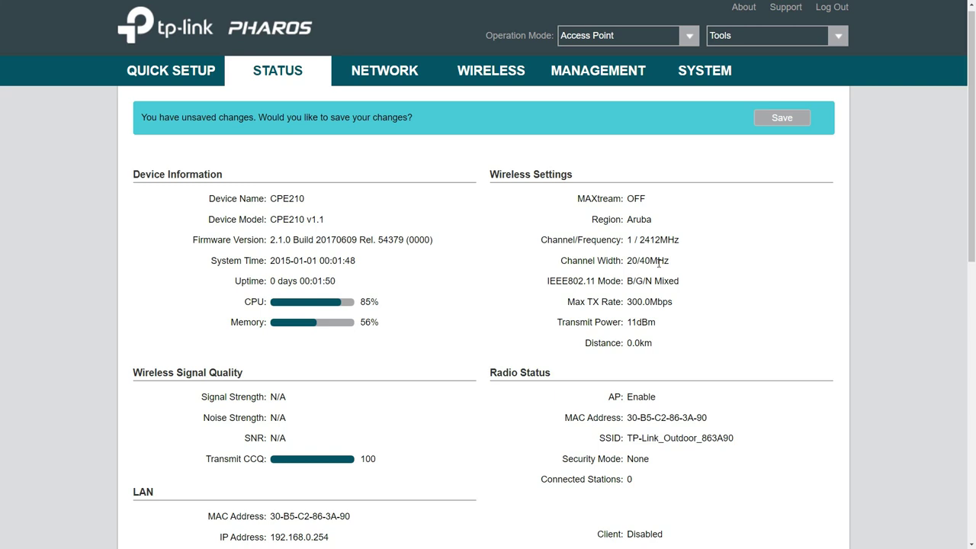
{"action": "scroll", "coordinate": [659, 267], "scroll_direction": "down", "scroll_amount": 2}
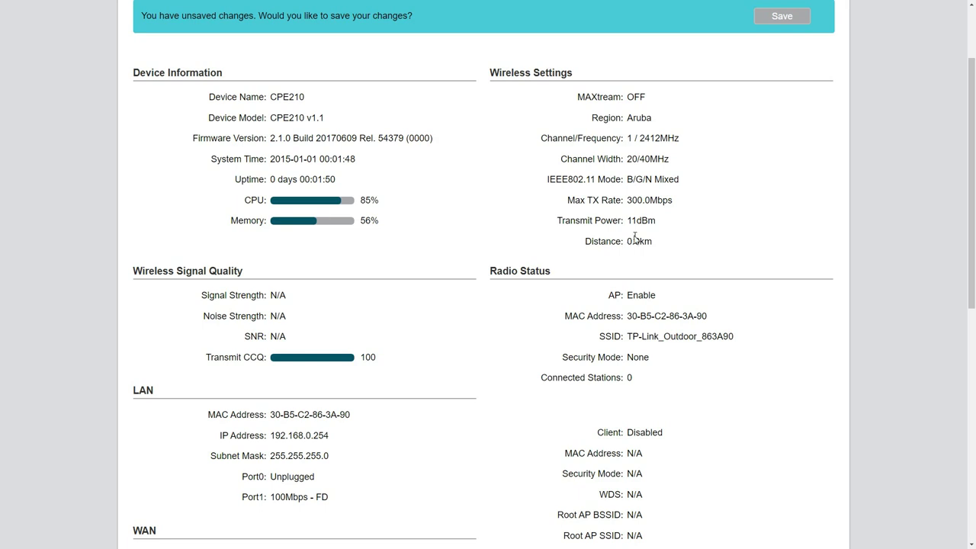
{"action": "scroll", "coordinate": [646, 263], "scroll_direction": "down", "scroll_amount": 1}
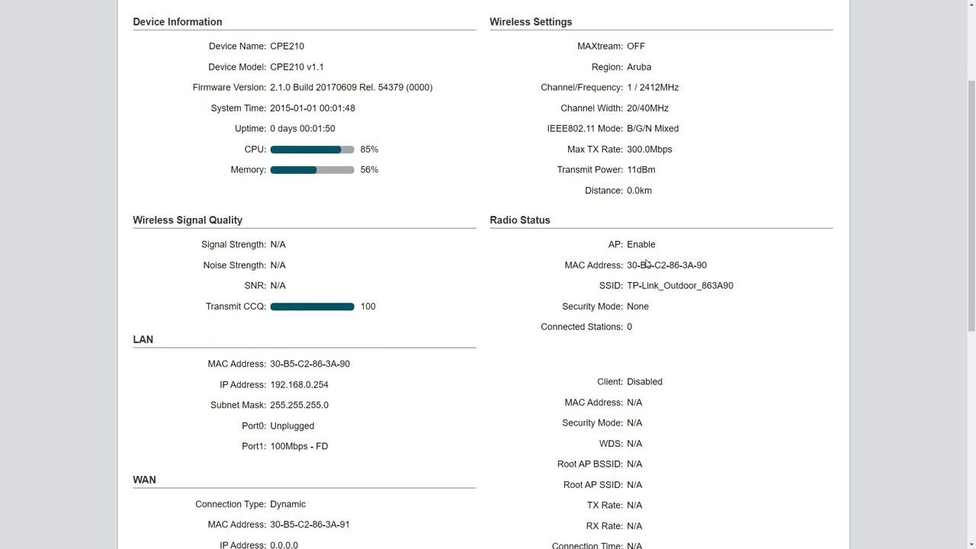
{"action": "scroll", "coordinate": [644, 263], "scroll_direction": "down", "scroll_amount": 1}
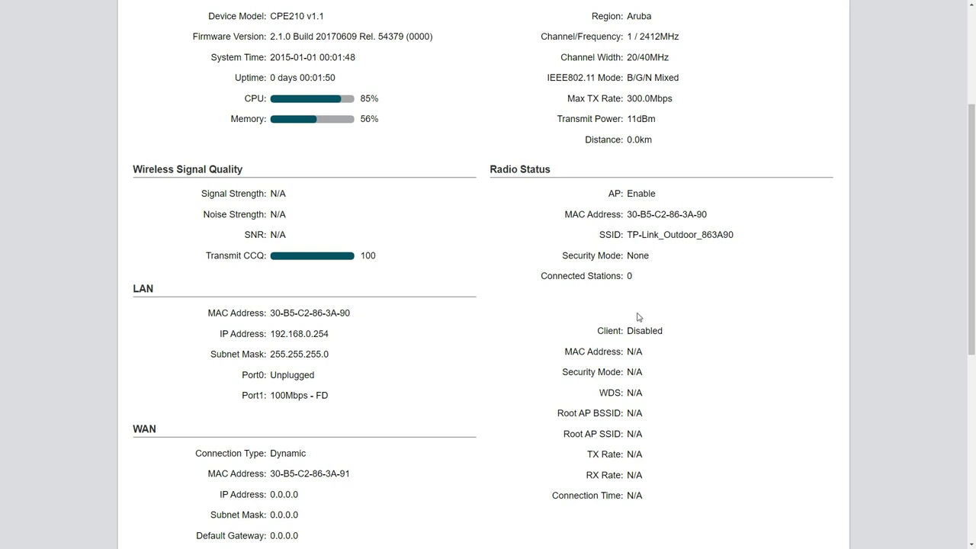
{"action": "scroll", "coordinate": [634, 385], "scroll_direction": "down", "scroll_amount": 3}
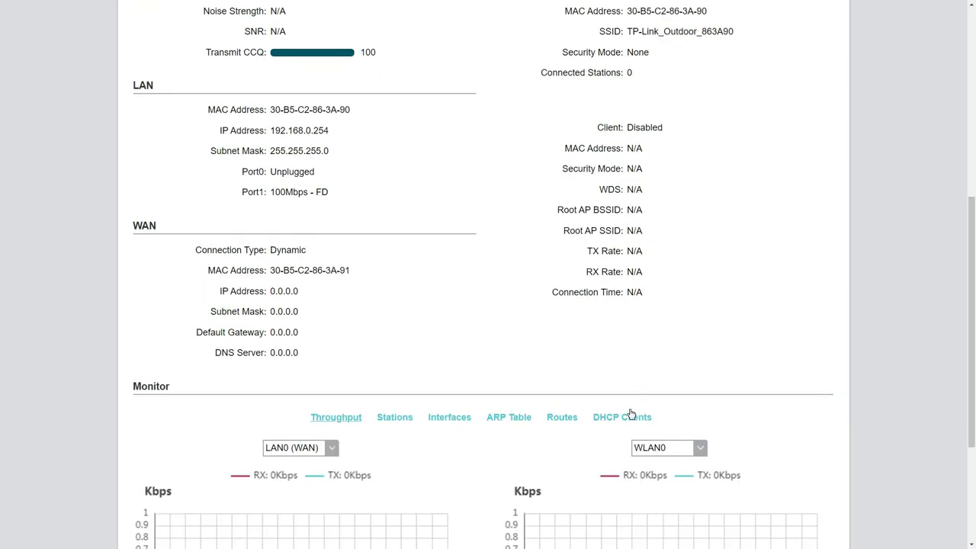
{"action": "scroll", "coordinate": [630, 413], "scroll_direction": "up", "scroll_amount": 6}
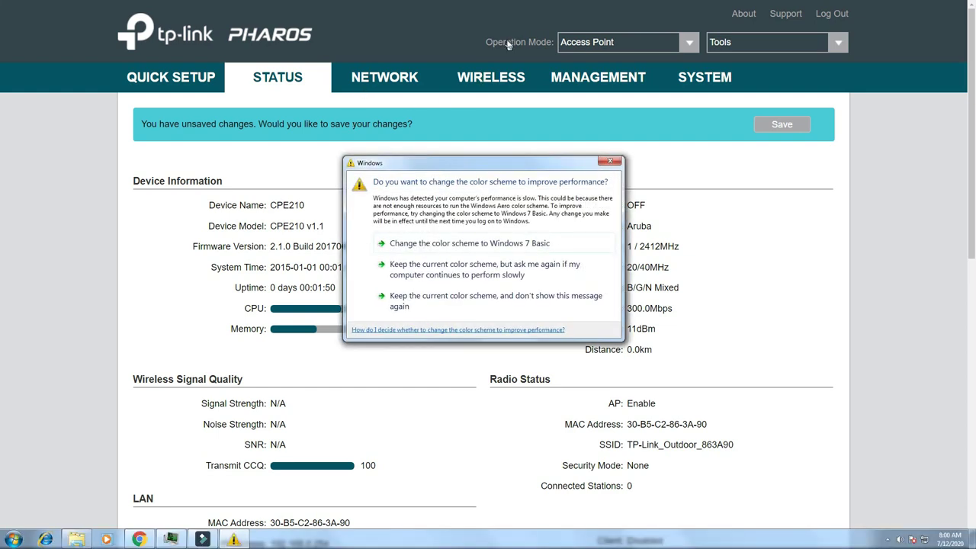
{"action": "left_click", "coordinate": [610, 161]}
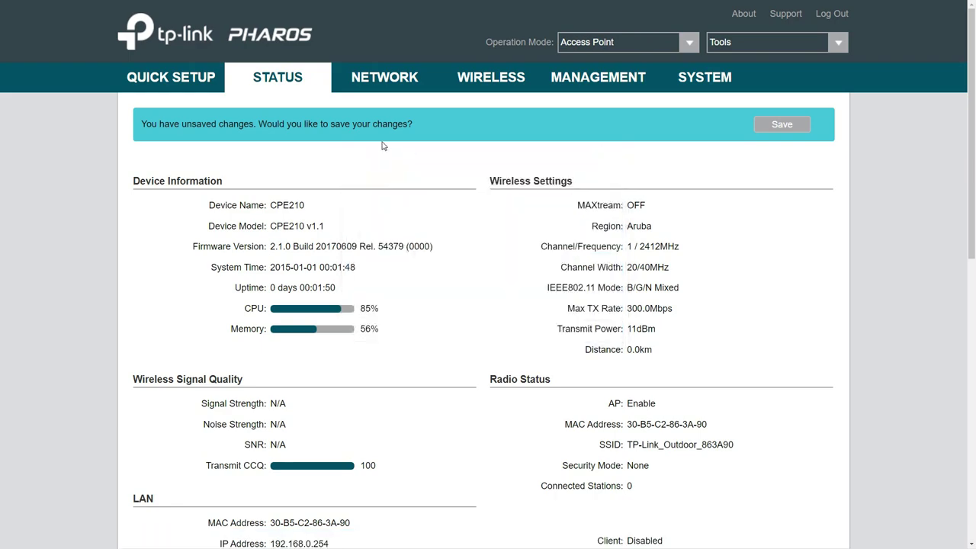
- Choose Access Point as the quick setup operation mode and accept the existing LAN settings to reach the wireless AP settings
{"action": "left_click", "coordinate": [185, 77]}
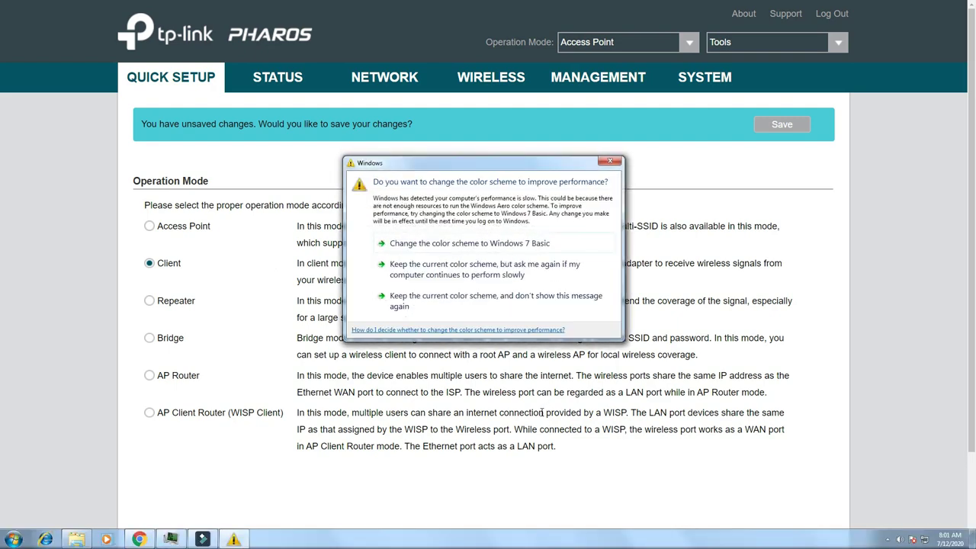
{"action": "left_click", "coordinate": [618, 163]}
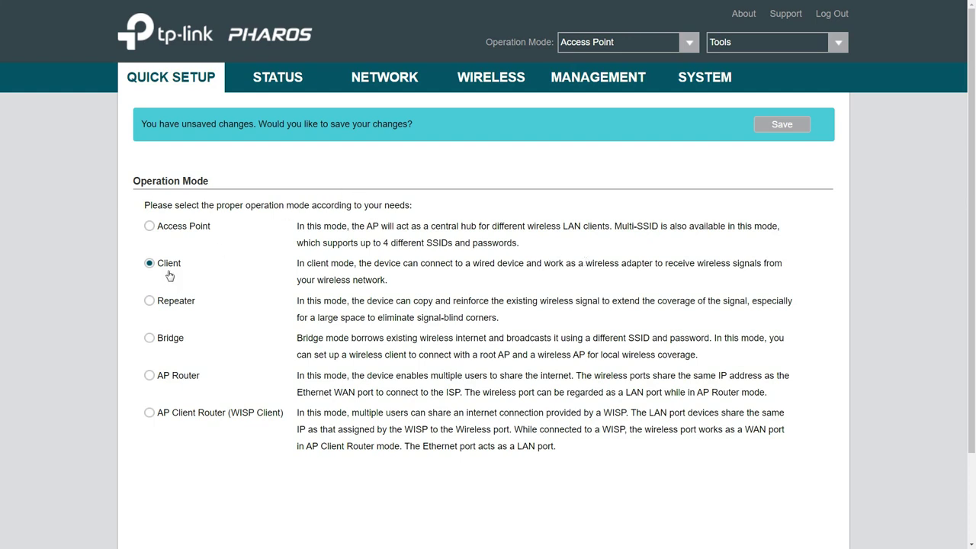
{"action": "left_click", "coordinate": [182, 233]}
{"action": "scroll", "coordinate": [503, 503], "scroll_direction": "down", "scroll_amount": 3}
{"action": "left_click", "coordinate": [535, 476]}
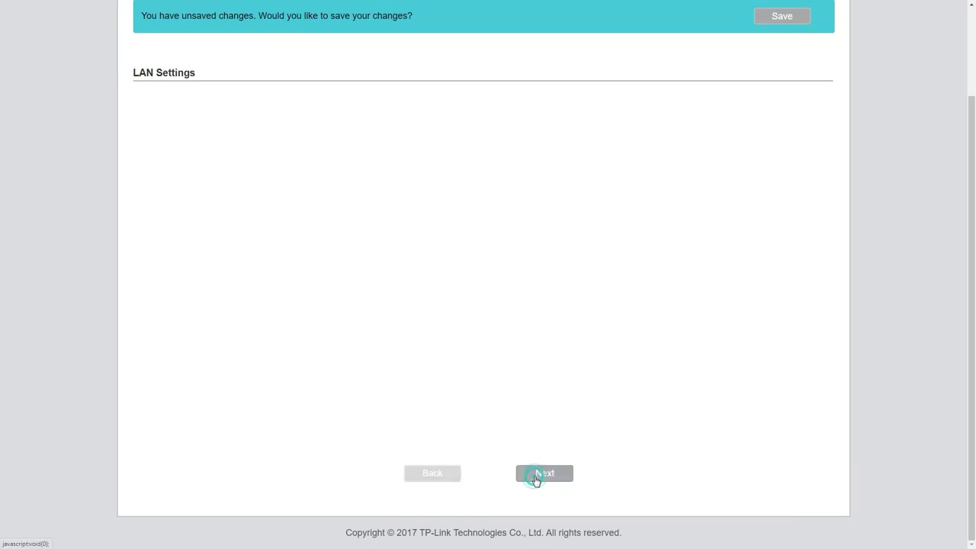
{"action": "scroll", "coordinate": [427, 282], "scroll_direction": "up", "scroll_amount": 1}
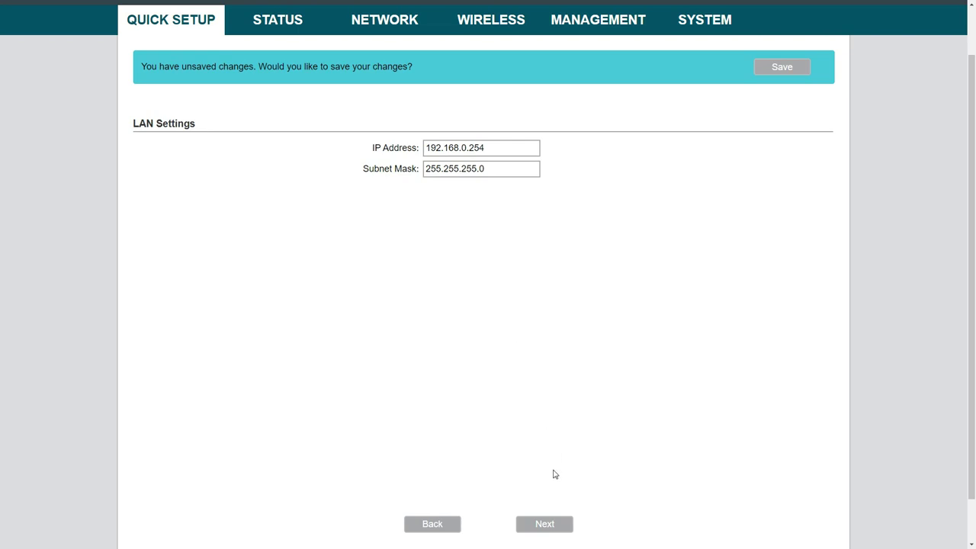
{"action": "left_click", "coordinate": [559, 530]}
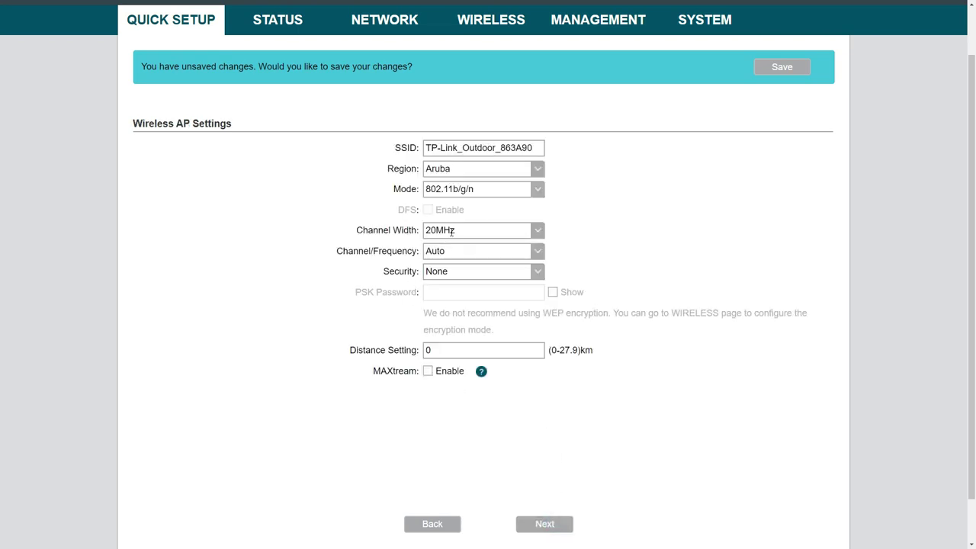
- Set the SSID in the wireless AP settings to "The Net Rider"
{"action": "left_click_drag", "start_coordinate": [535, 148], "coordinate": [416, 149]}
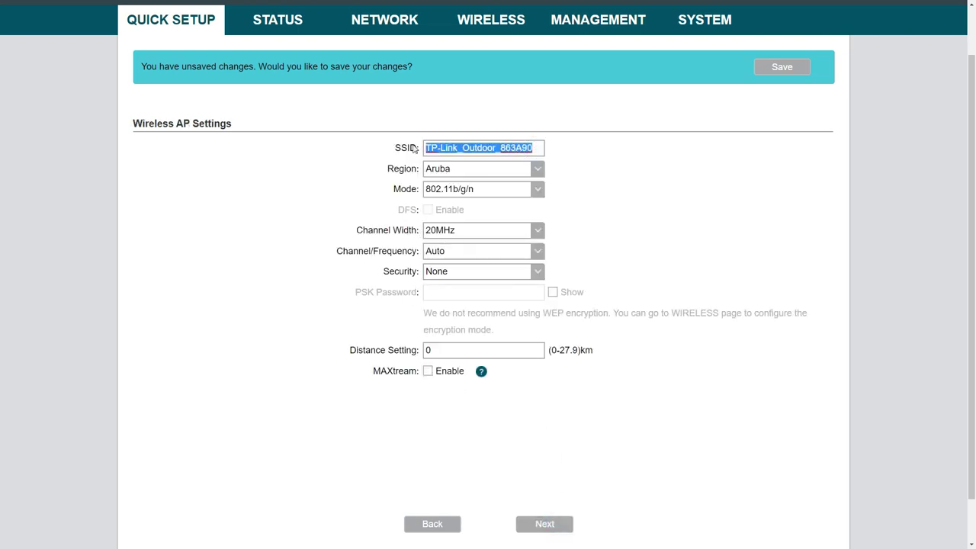
{"action": "type", "text": "Th"}
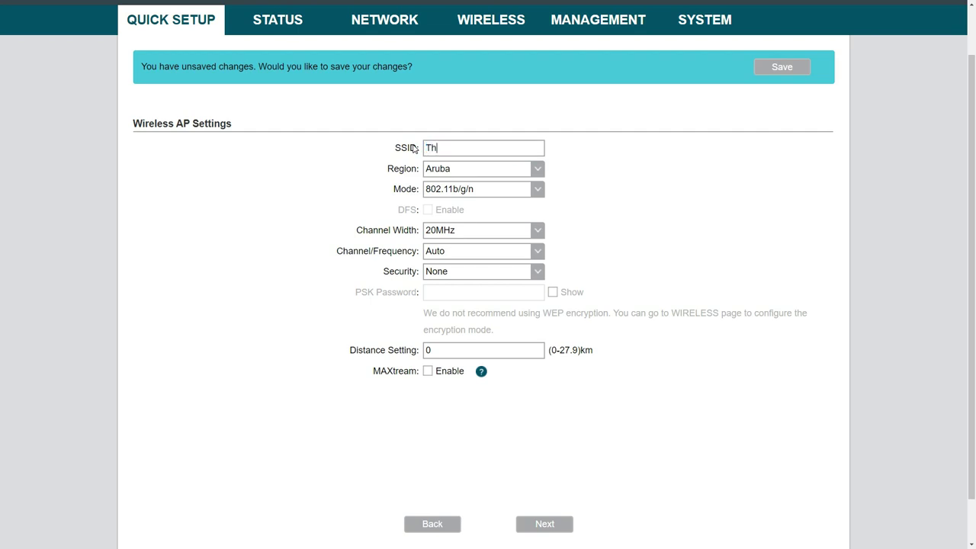
{"action": "type", "text": "e Net Rider"}
{"action": "left_click", "coordinate": [620, 162]}
- Set the wireless region to Pakistan and accept the terms of use
{"action": "left_click", "coordinate": [541, 173]}
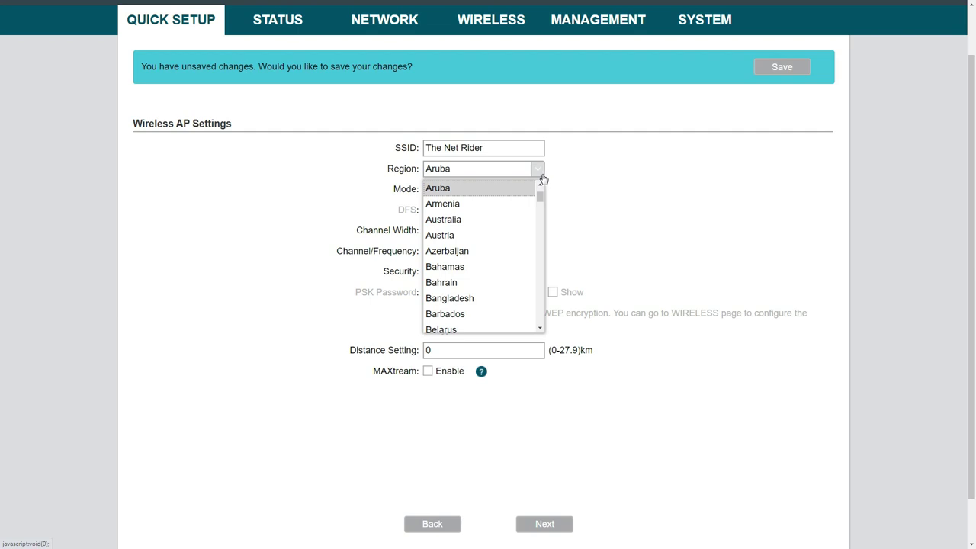
{"action": "left_click_drag", "start_coordinate": [539, 196], "coordinate": [538, 295]}
{"action": "left_click", "coordinate": [483, 216]}
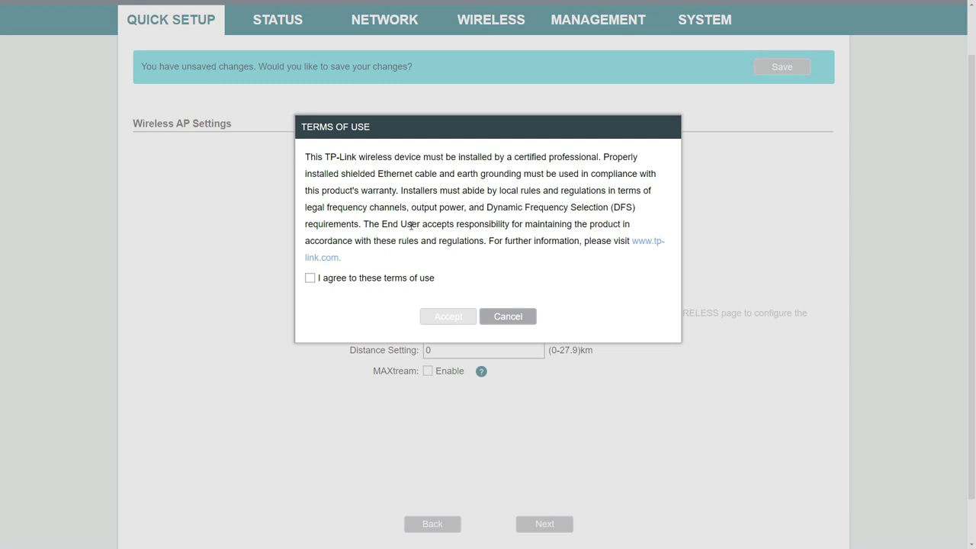
{"action": "left_click", "coordinate": [382, 278]}
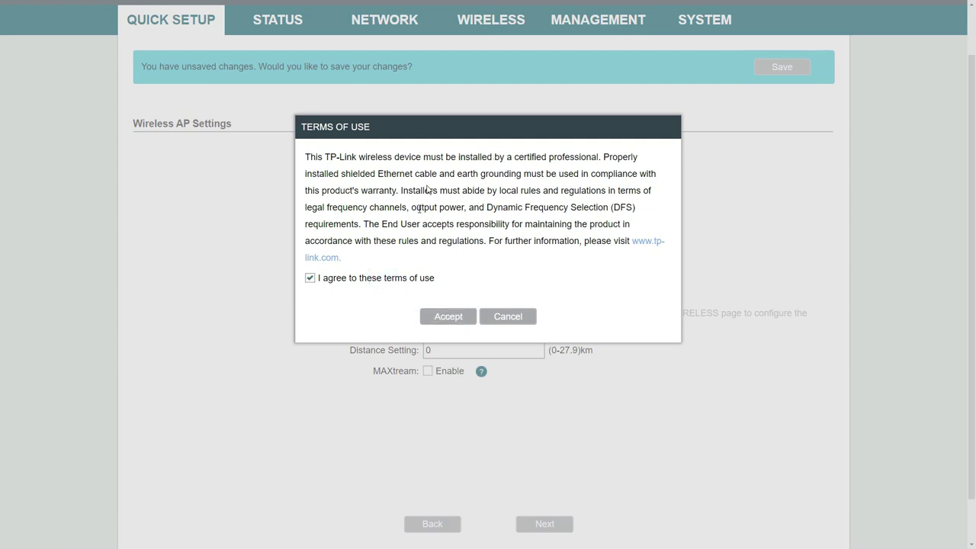
{"action": "left_click", "coordinate": [447, 315]}
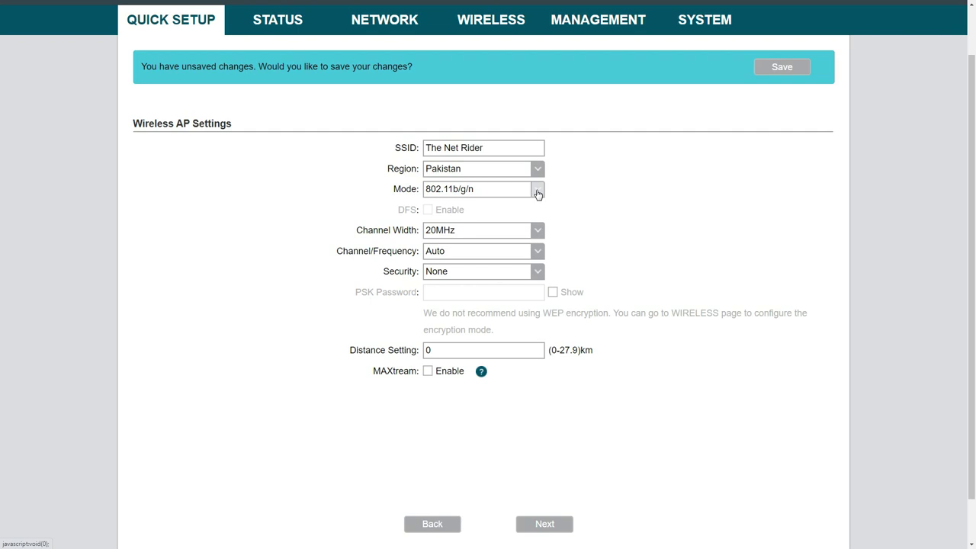
- Review the available 802.11 wireless modes, keeping 802.11b/g/n
{"action": "left_click", "coordinate": [537, 191]}
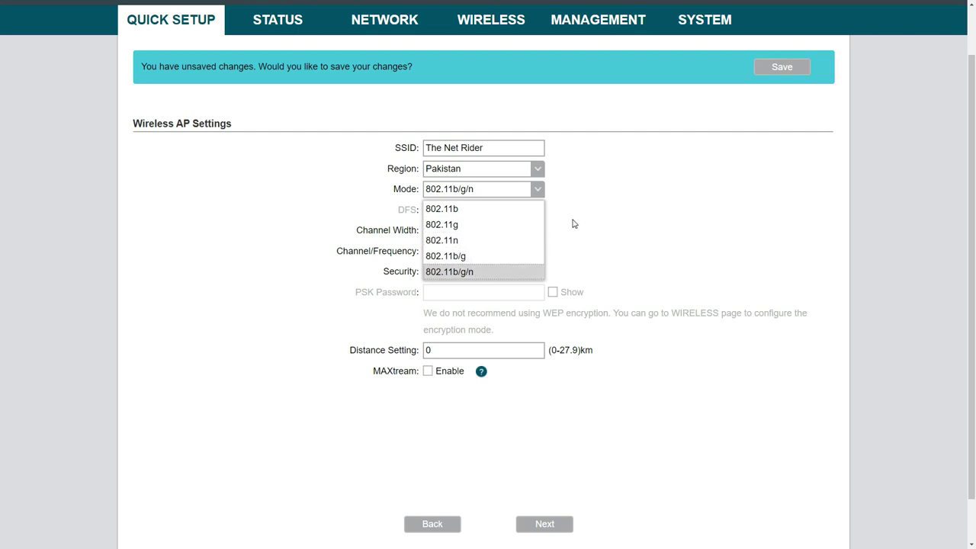
{"action": "left_click", "coordinate": [608, 235]}
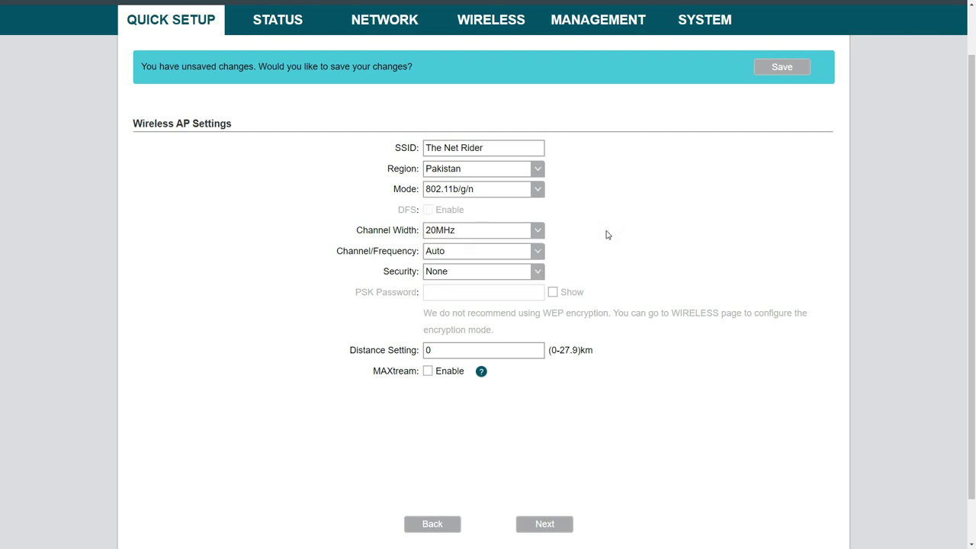
- Review the available channel width, security and channel/frequency options in the wireless AP settings, keeping 20MHz, None and Auto
{"action": "left_click", "coordinate": [538, 235]}
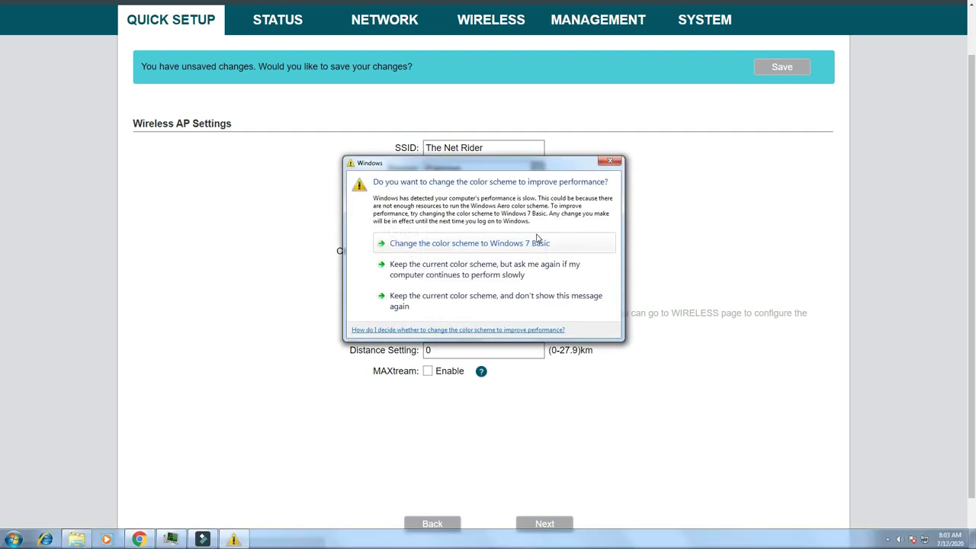
{"action": "left_click", "coordinate": [615, 164]}
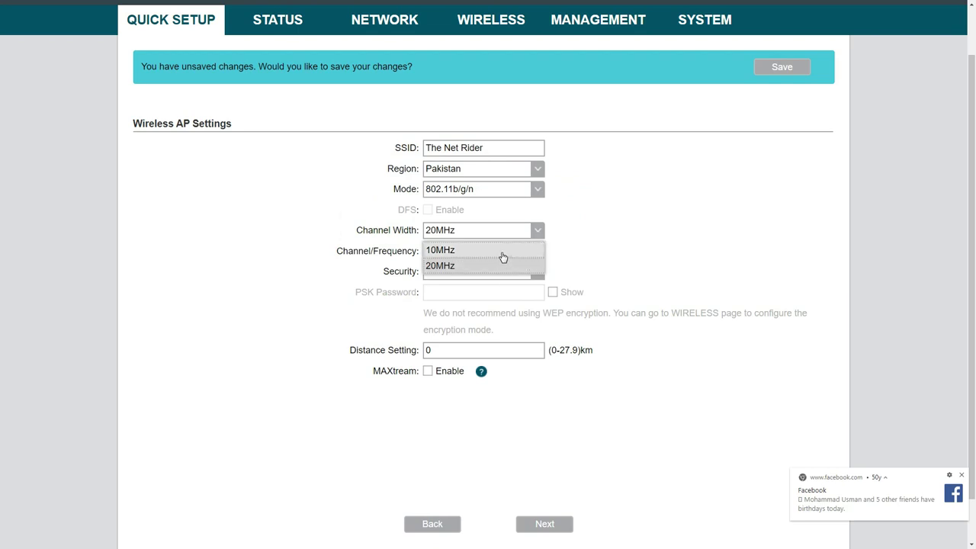
{"action": "left_click", "coordinate": [605, 233]}
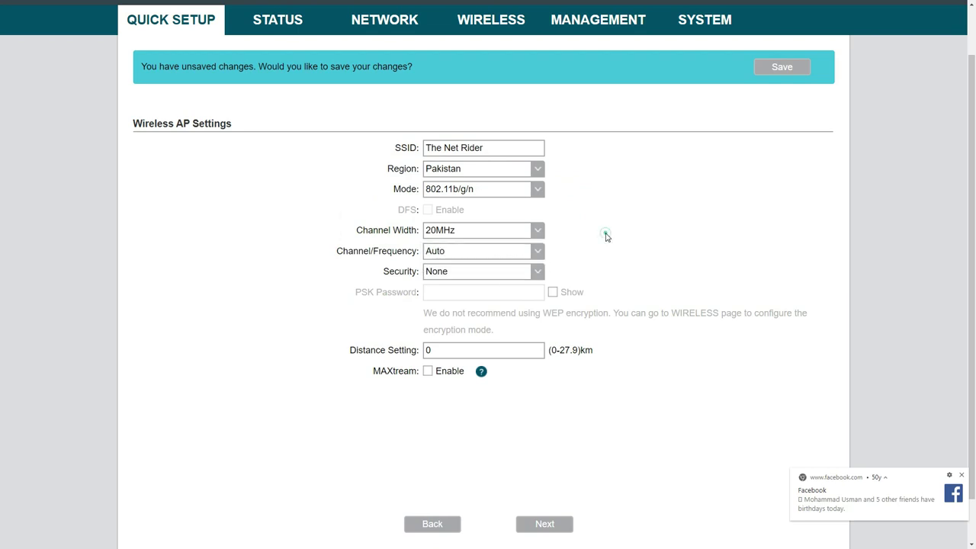
{"action": "left_click", "coordinate": [541, 273]}
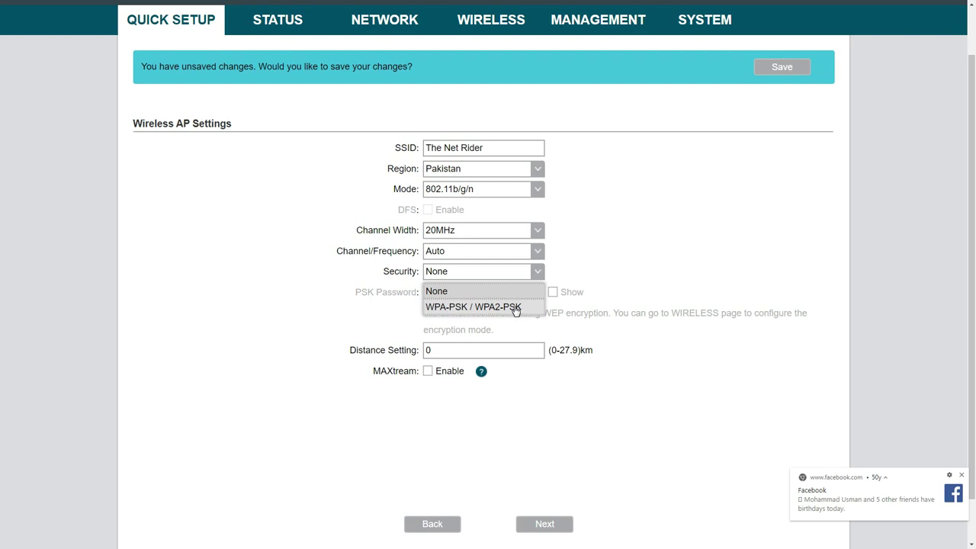
{"action": "left_click", "coordinate": [637, 221]}
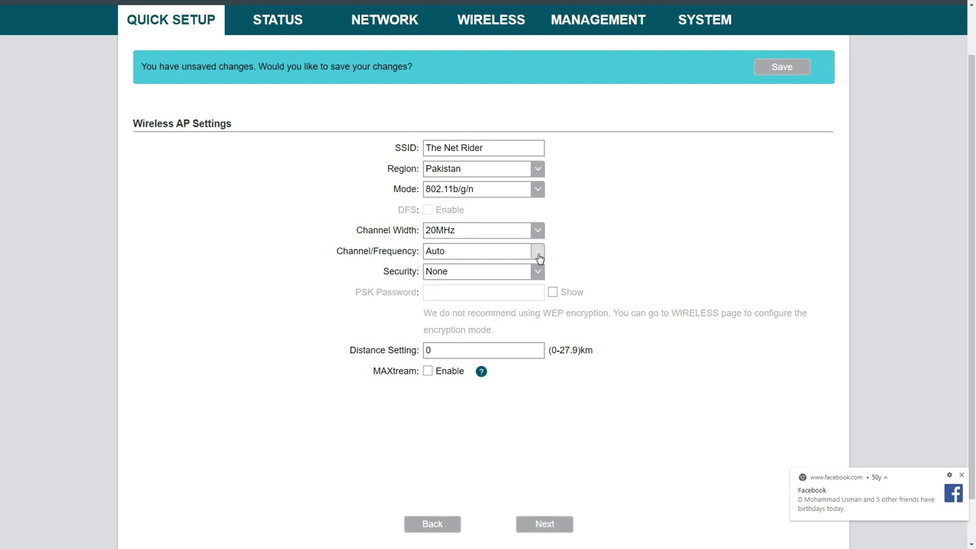
{"action": "left_click", "coordinate": [537, 254]}
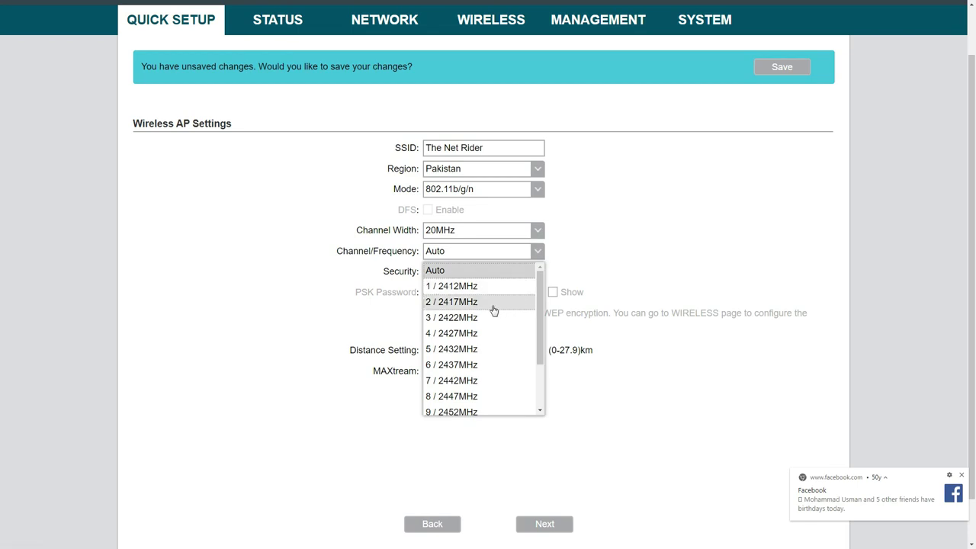
{"action": "left_click", "coordinate": [621, 229]}
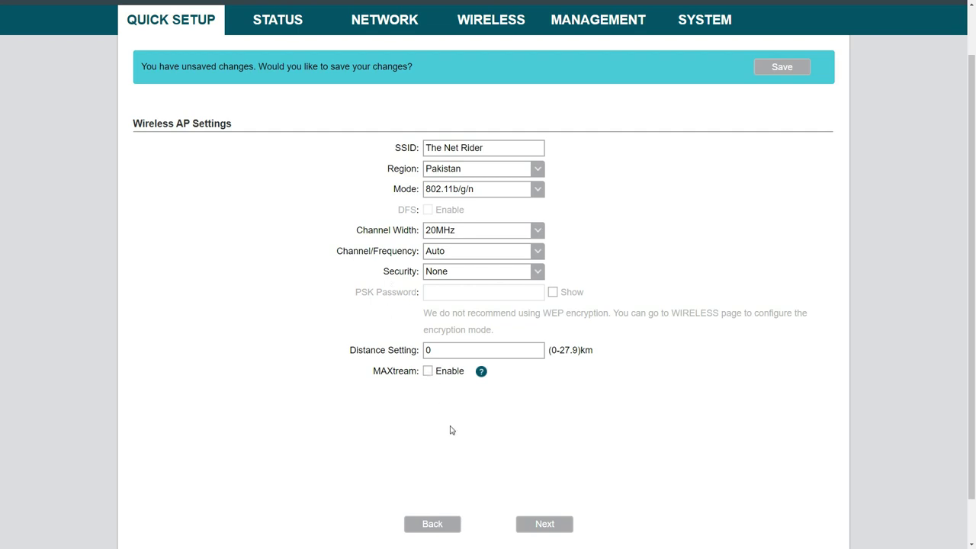
- Enable MAXtream in the wireless AP settings, keeping the distance at 0 km, and finish the access point quick setup
{"action": "left_click", "coordinate": [429, 372]}
{"action": "scroll", "coordinate": [457, 421], "scroll_direction": "down", "scroll_amount": 1}
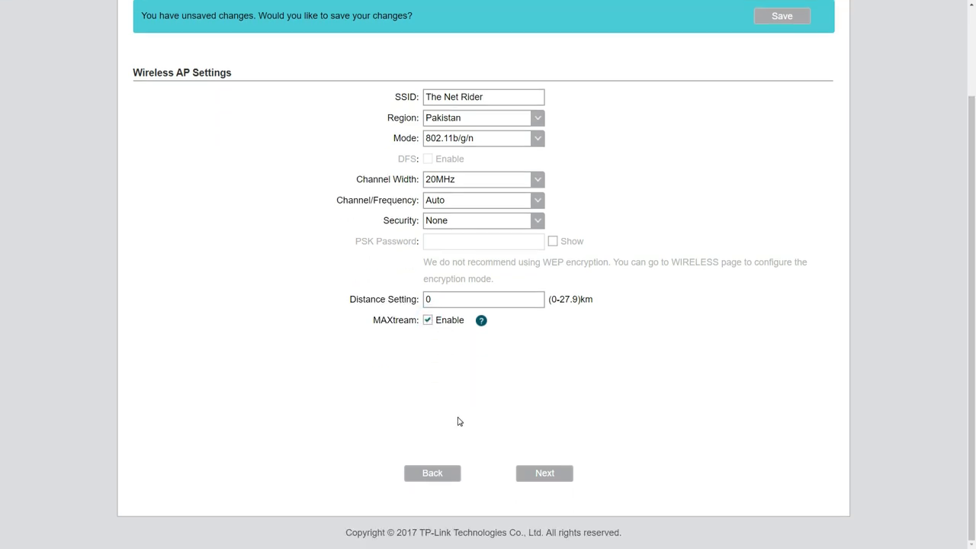
{"action": "scroll", "coordinate": [458, 420], "scroll_direction": "up", "scroll_amount": 1}
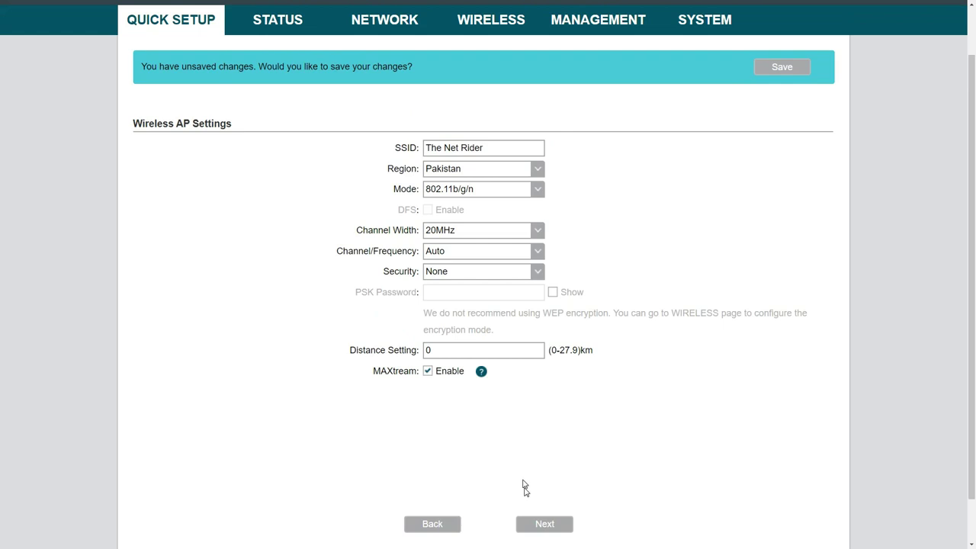
{"action": "left_click", "coordinate": [478, 350]}
{"action": "left_click", "coordinate": [551, 525]}
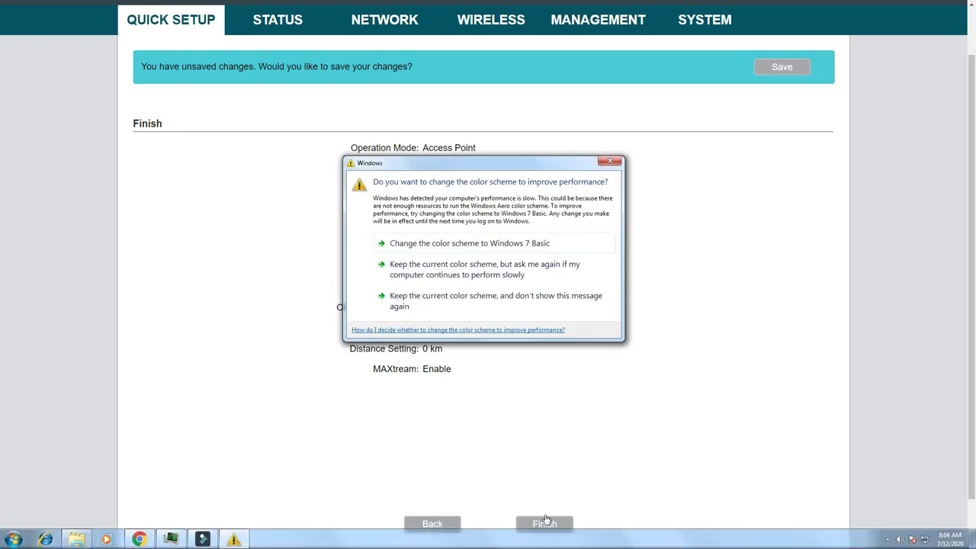
{"action": "left_click", "coordinate": [611, 161]}
{"action": "left_click", "coordinate": [545, 524]}
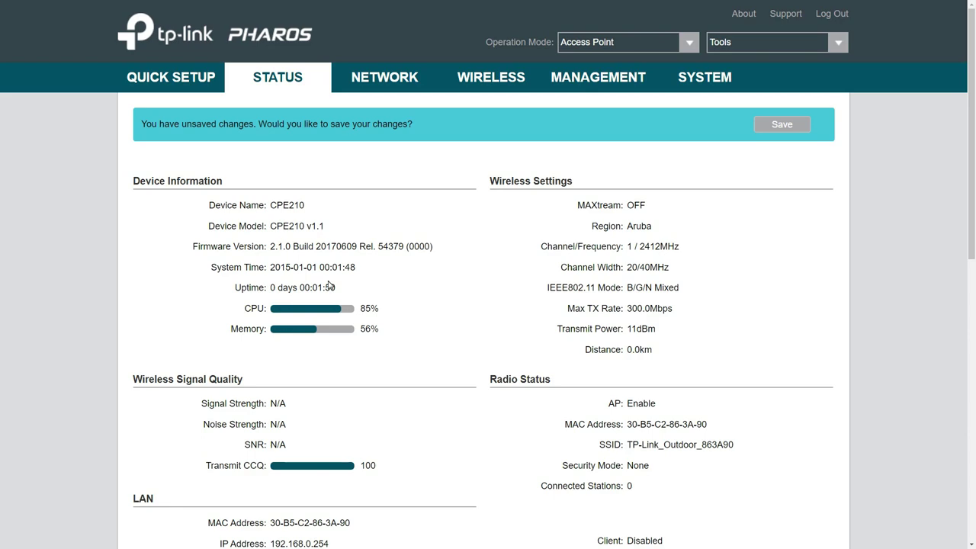
- Check the device, wireless, radio and LAN details on the status page and save the pending configuration changes
{"action": "scroll", "coordinate": [329, 285], "scroll_direction": "down", "scroll_amount": 2}
{"action": "scroll", "coordinate": [366, 267], "scroll_direction": "down", "scroll_amount": 4}
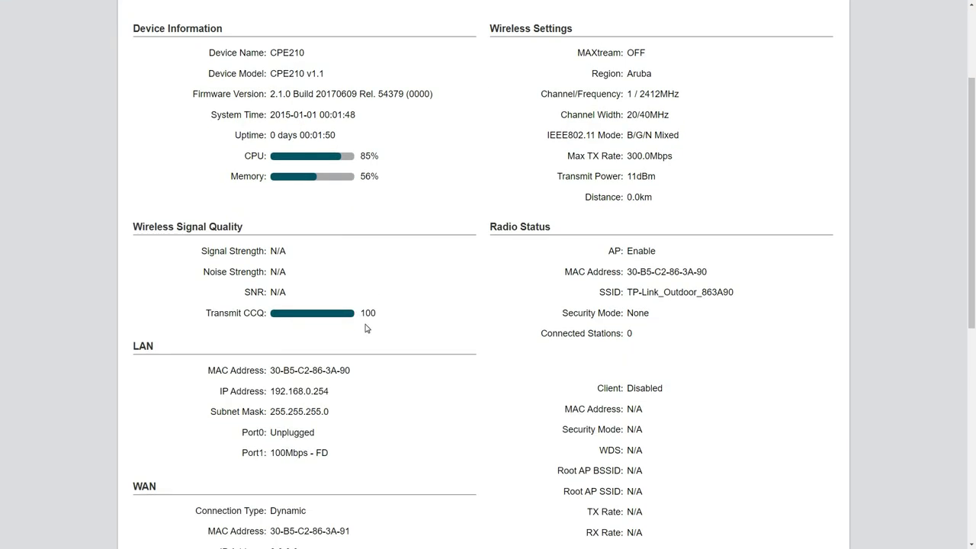
{"action": "scroll", "coordinate": [366, 328], "scroll_direction": "up", "scroll_amount": 6}
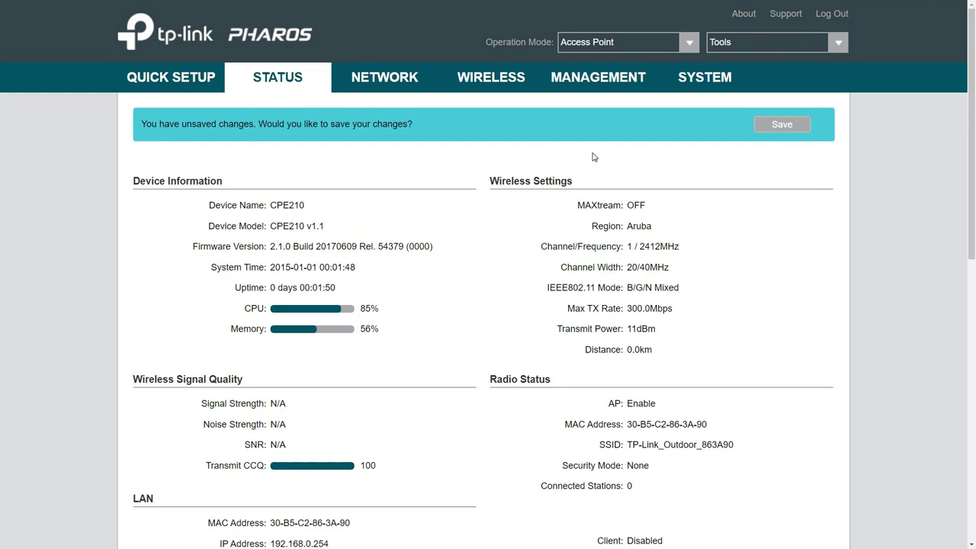
{"action": "left_click", "coordinate": [769, 126]}
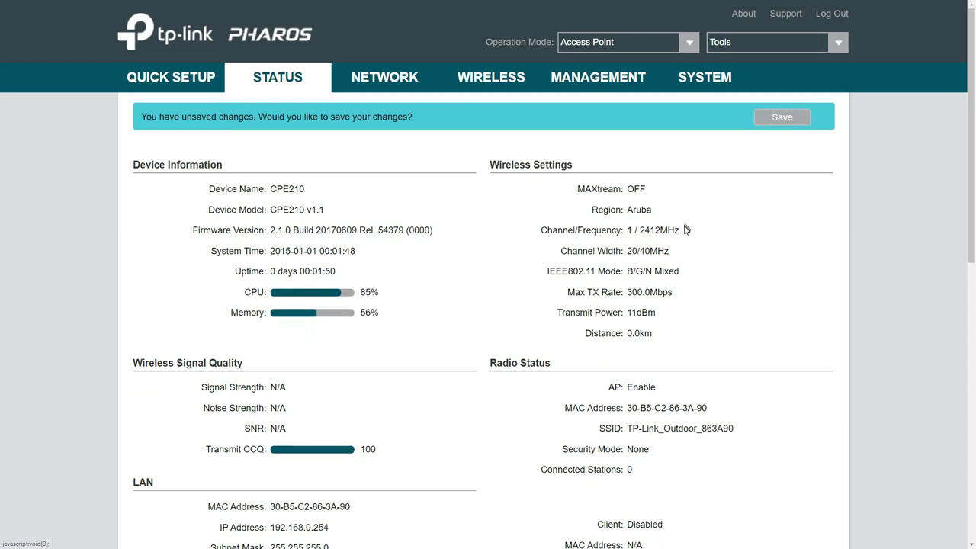
{"action": "scroll", "coordinate": [685, 231], "scroll_direction": "down", "scroll_amount": 6}
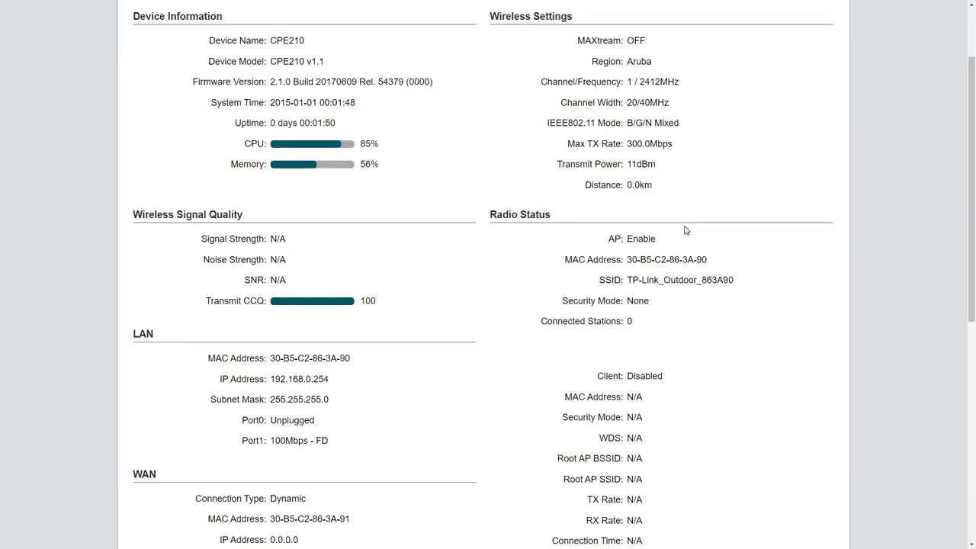
{"action": "scroll", "coordinate": [458, 150], "scroll_direction": "up", "scroll_amount": 8}
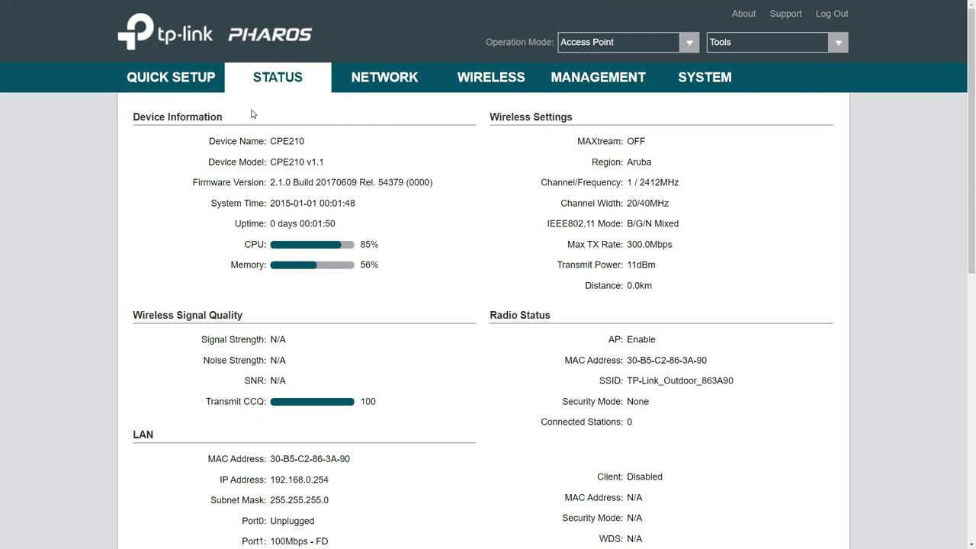
- Restart the quick setup with Client as the operation mode and dismiss the AutoPlay window for the connected phone
{"action": "left_click", "coordinate": [179, 76]}
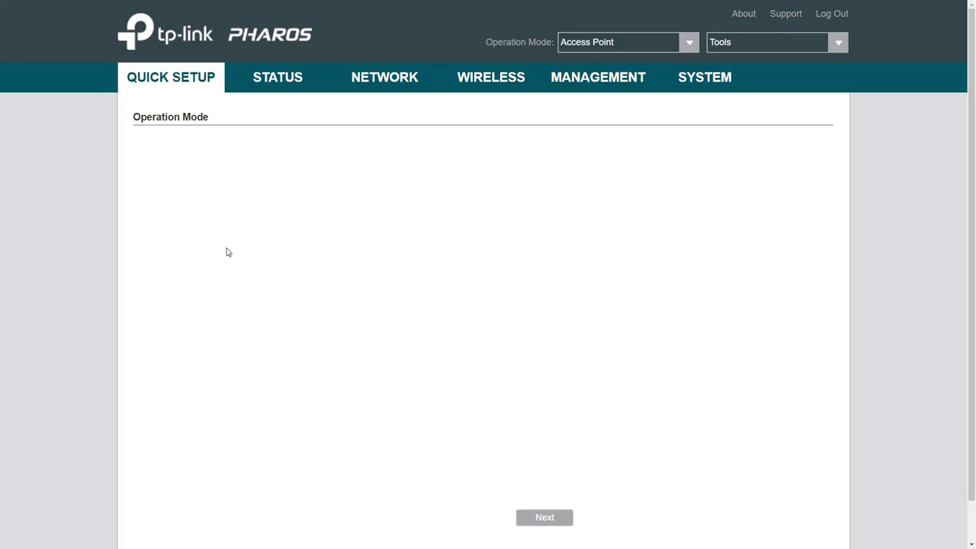
{"action": "left_click", "coordinate": [200, 217]}
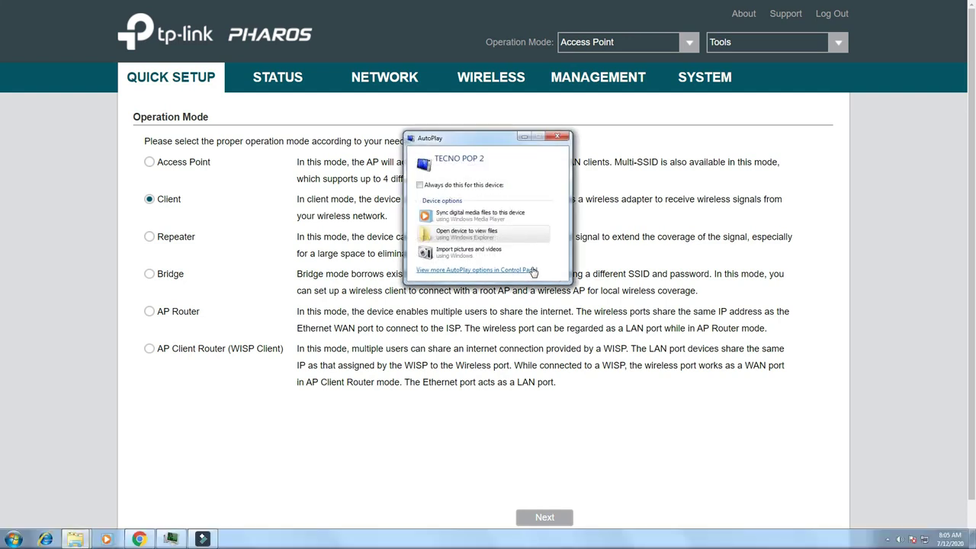
{"action": "left_click", "coordinate": [557, 136]}
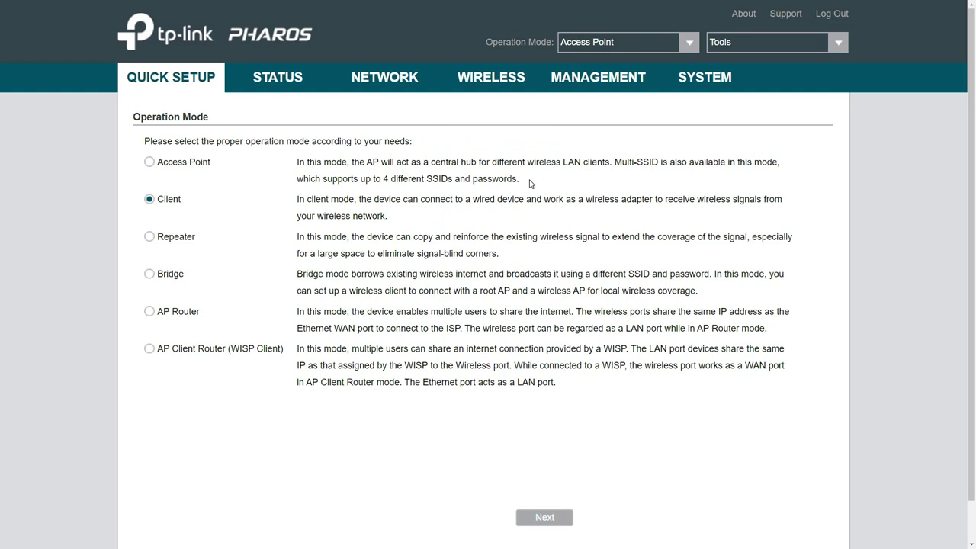